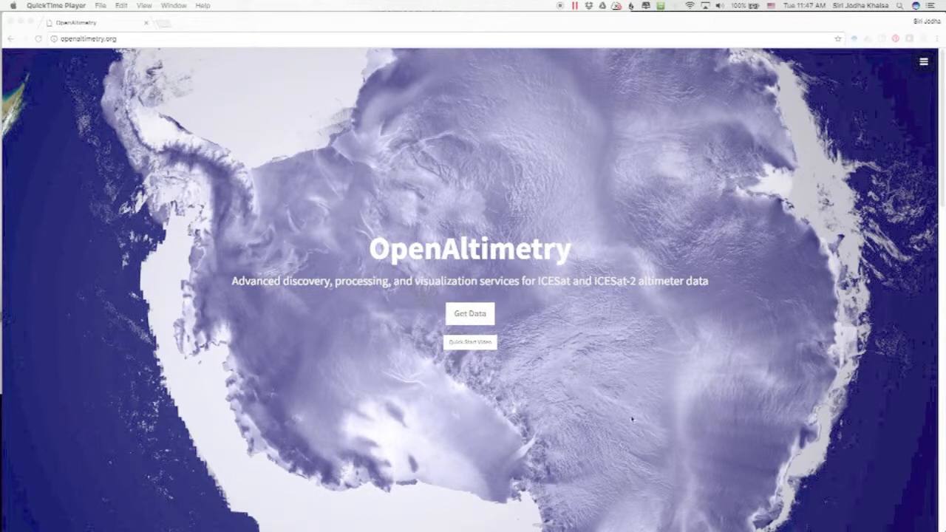
- Look through the OpenAltimetry home page, open the data map and dismiss the notice about zooming in to view tracks
scroll(622, 402, down, 5)
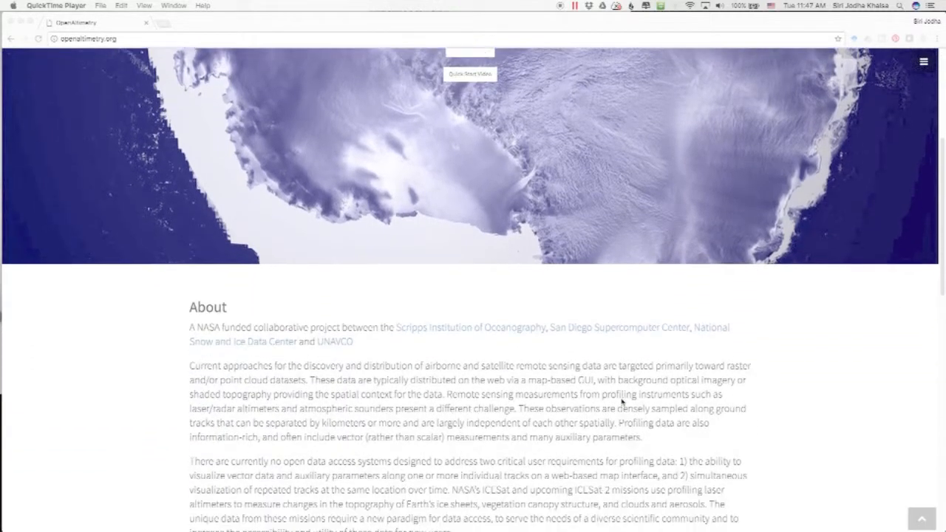
scroll(622, 401, down, 6)
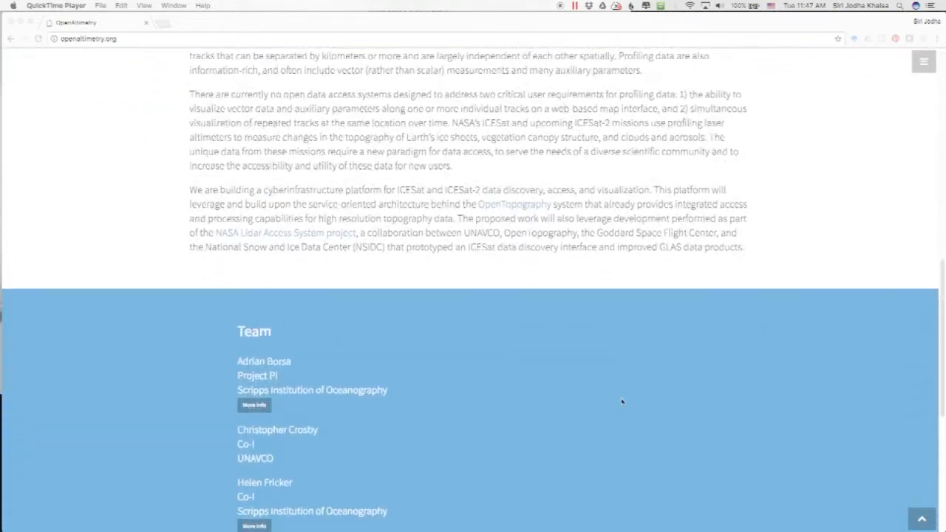
scroll(622, 401, down, 3)
scroll(622, 401, up, 15)
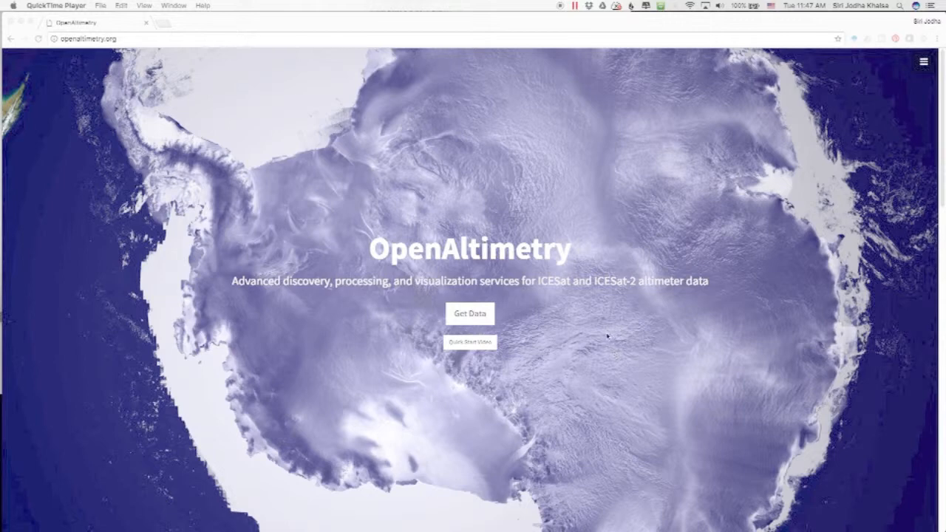
click(471, 315)
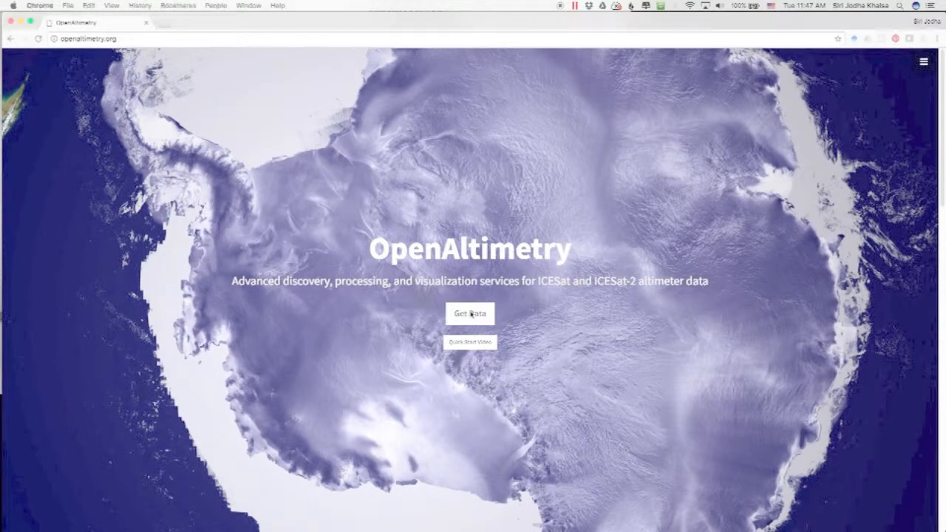
click(471, 314)
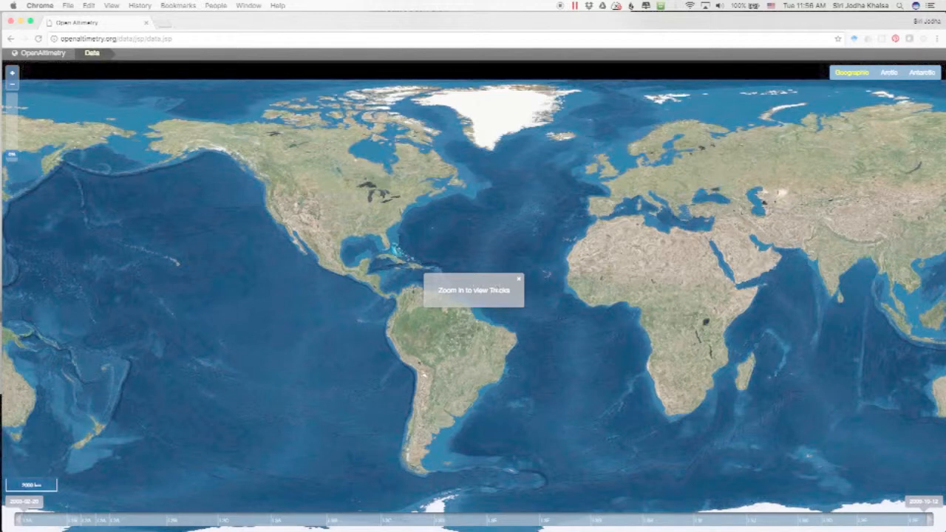
click(519, 281)
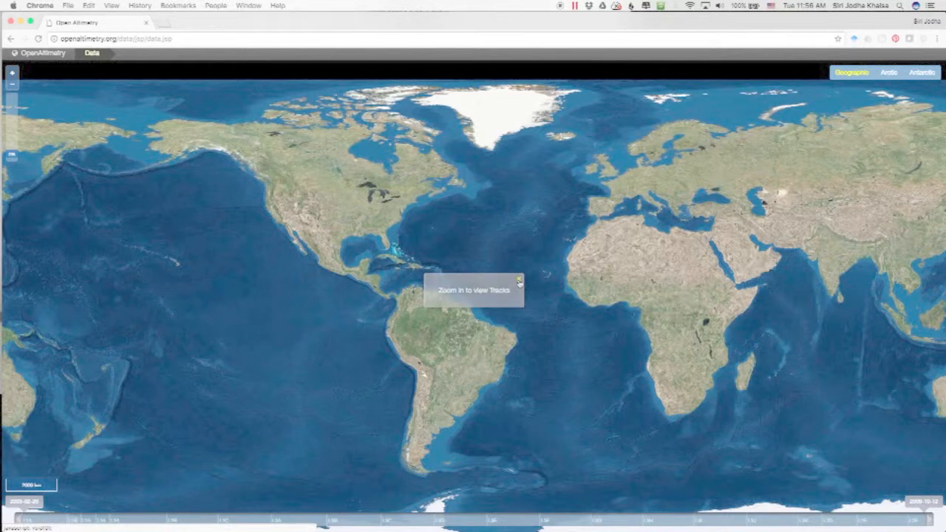
- View the map in the Arctic and Antarctic projections, then return it to the Geographic projection
click(889, 74)
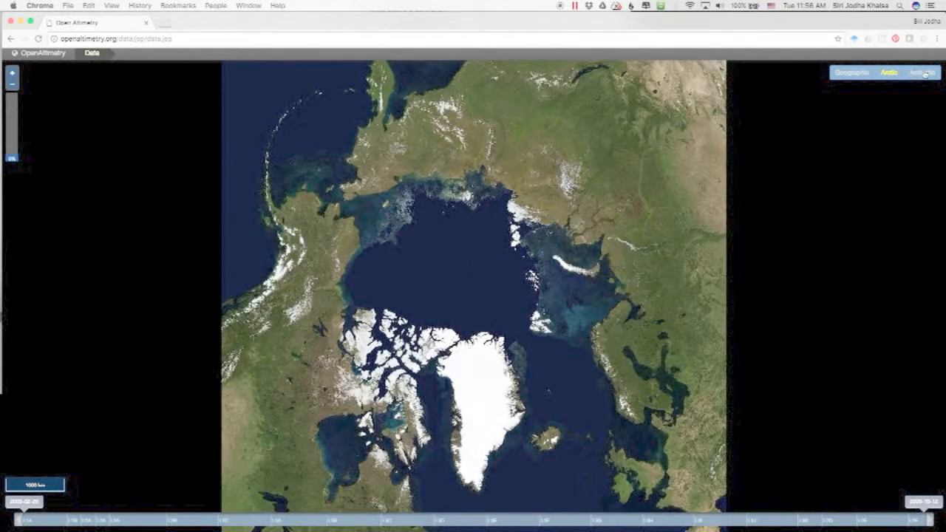
click(925, 74)
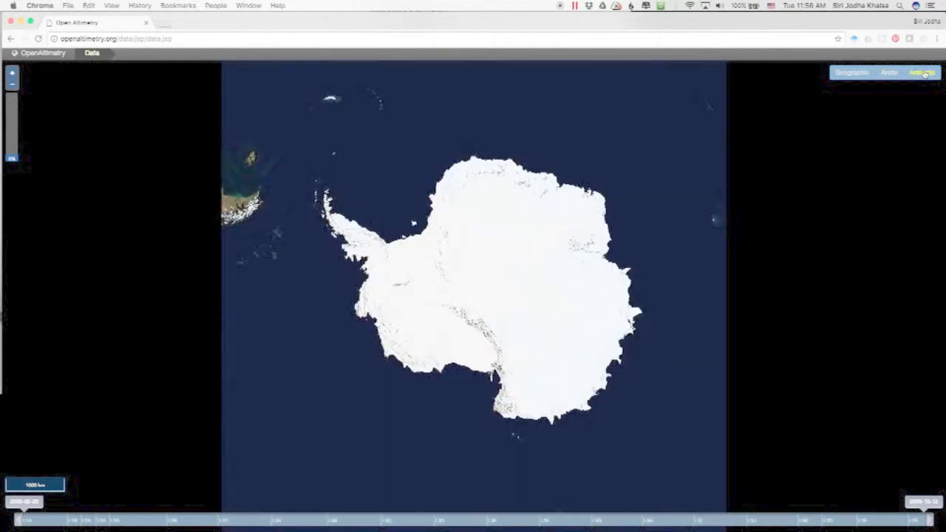
click(854, 73)
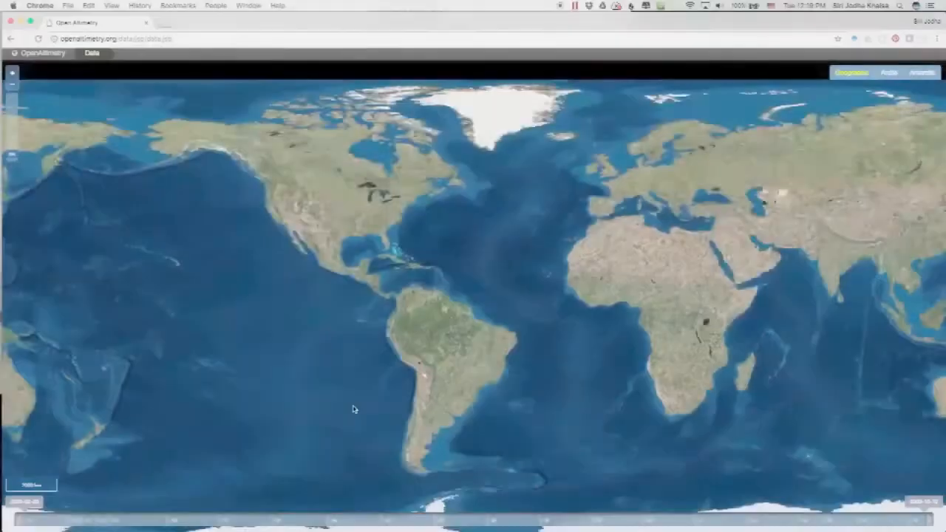
- Inspect a measurement point near the Antarctic Peninsula coast and open the track data view for track 182
drag(355, 407, 406, 285)
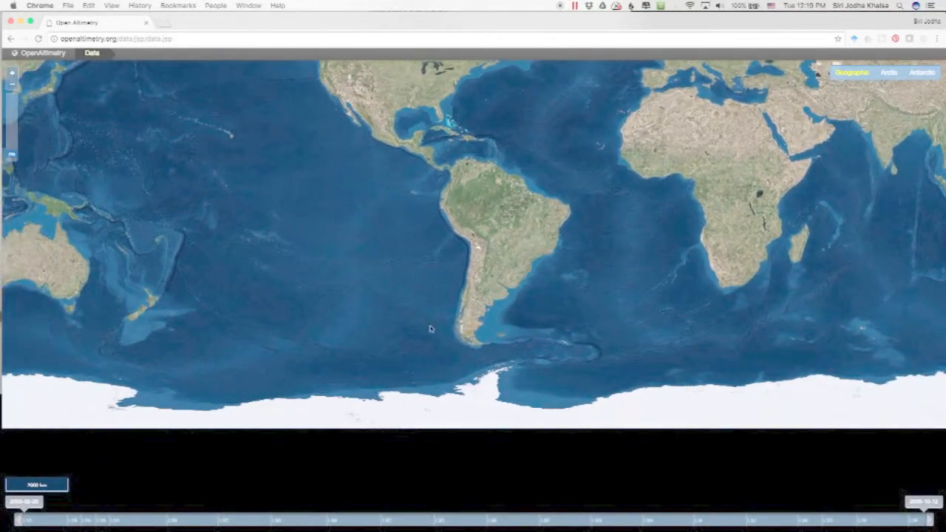
scroll(452, 399, up, 2)
scroll(452, 399, up, 3)
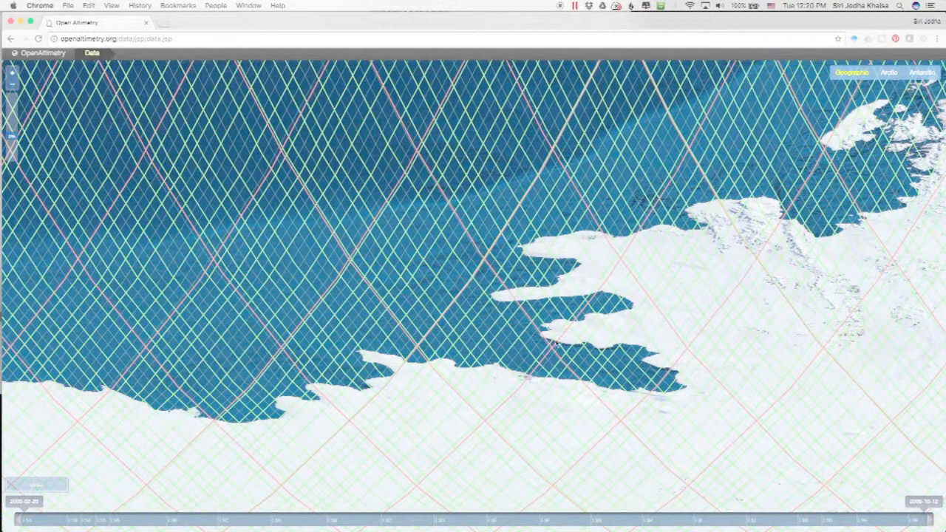
drag(598, 327, 237, 393)
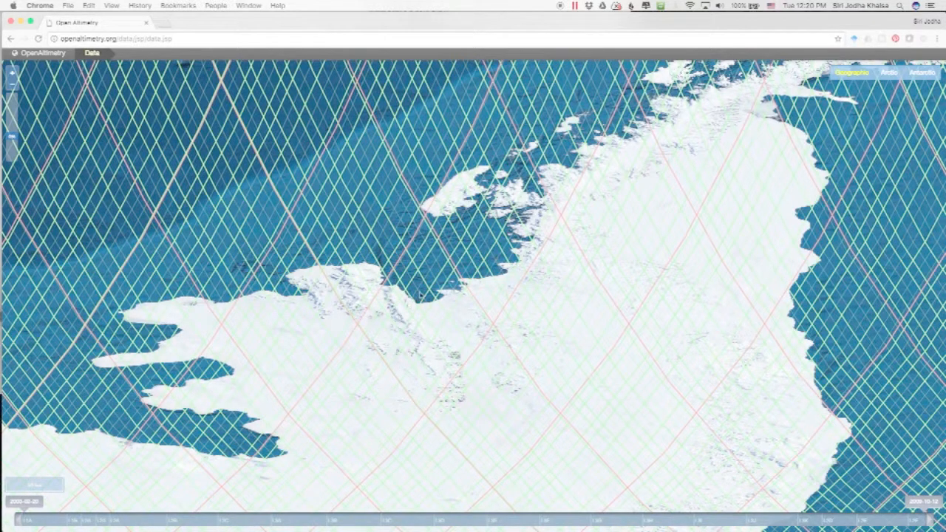
click(12, 73)
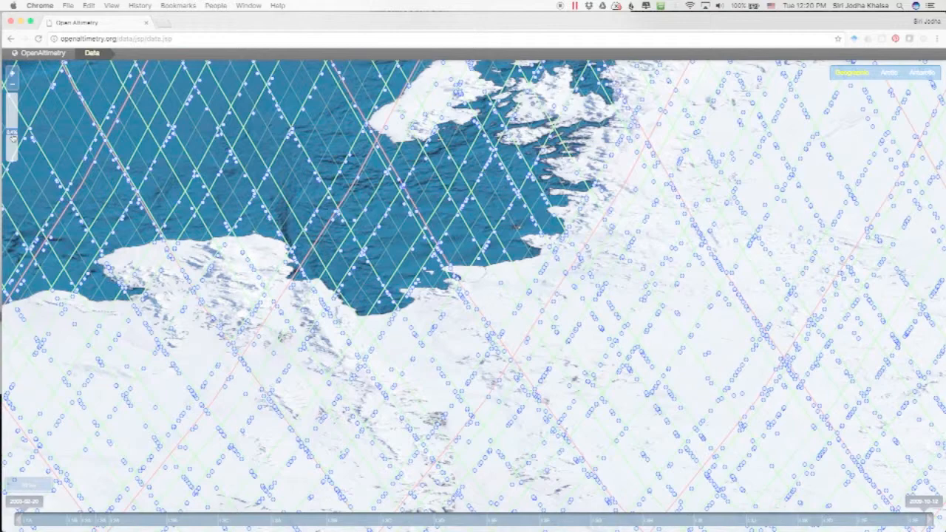
drag(12, 139, 11, 130)
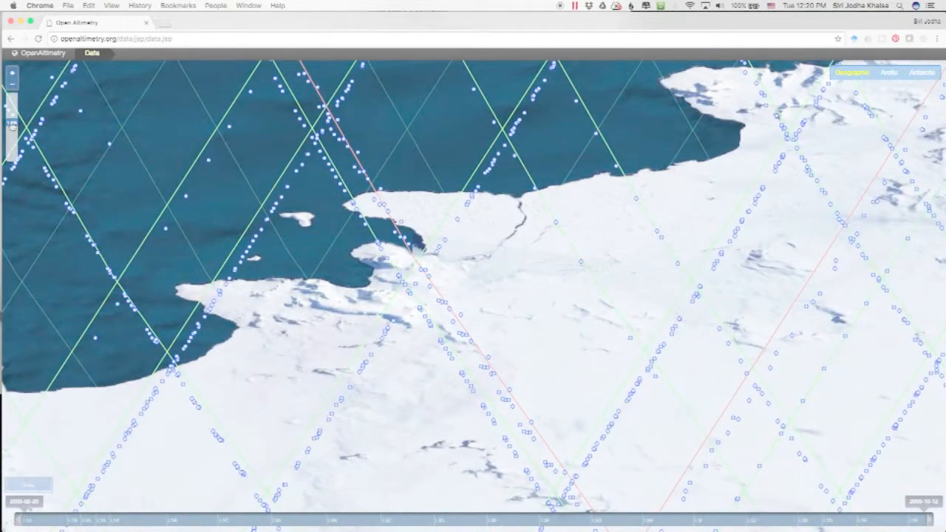
drag(12, 126, 12, 121)
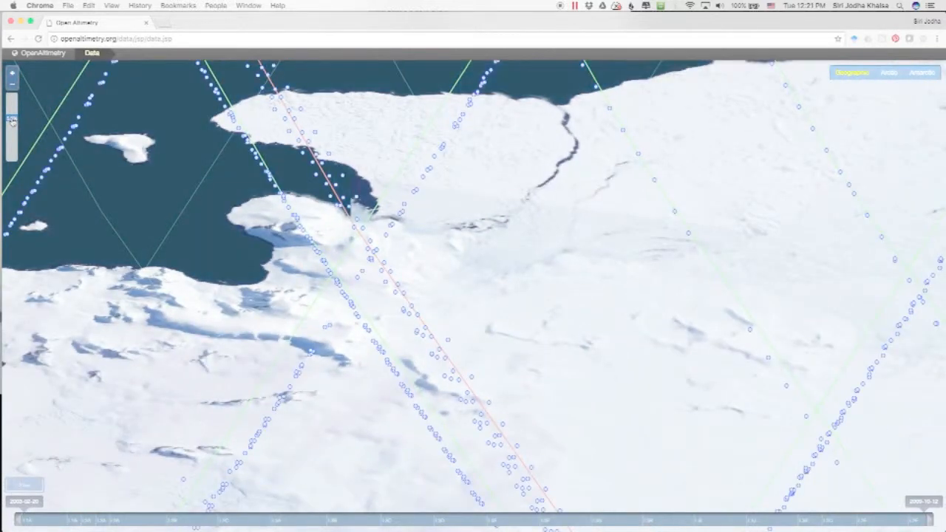
click(324, 263)
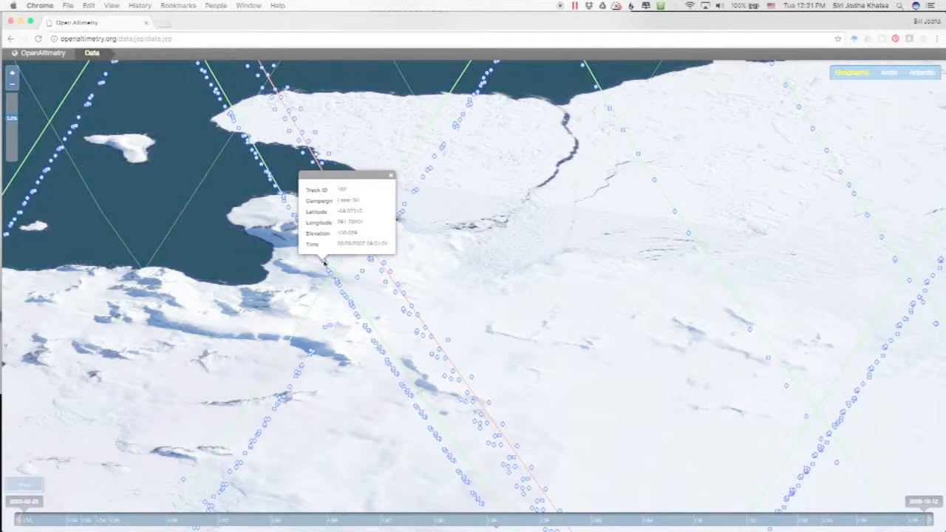
click(363, 314)
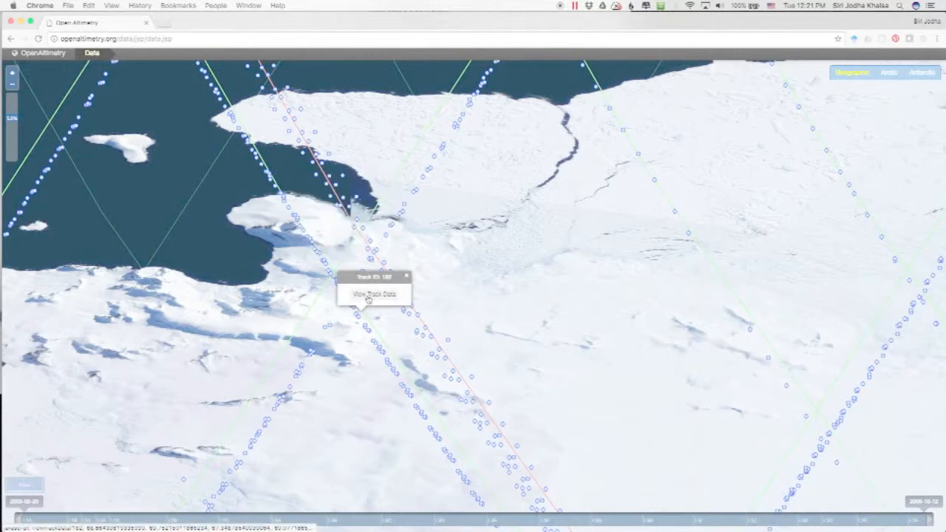
click(368, 296)
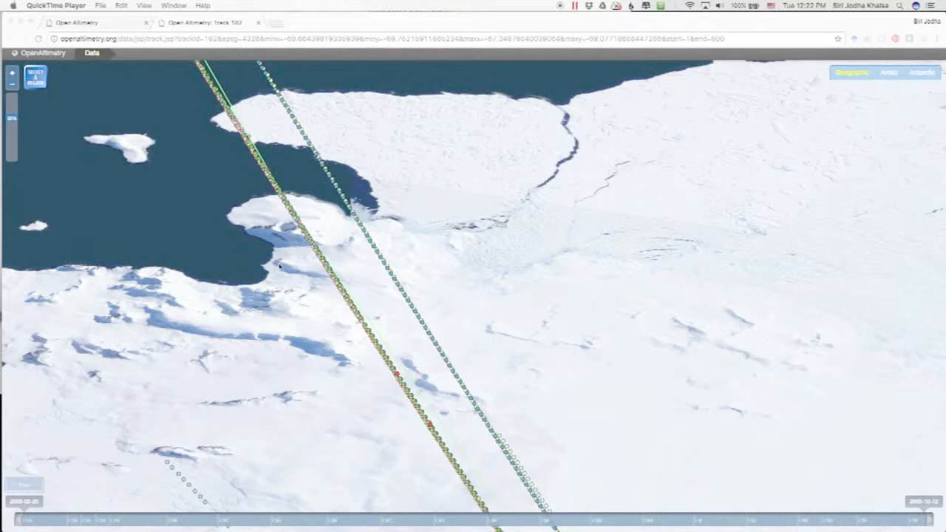
- Select a rectangular region around the main cluster of track 182 points over the ice to plot its elevation profile
click(12, 121)
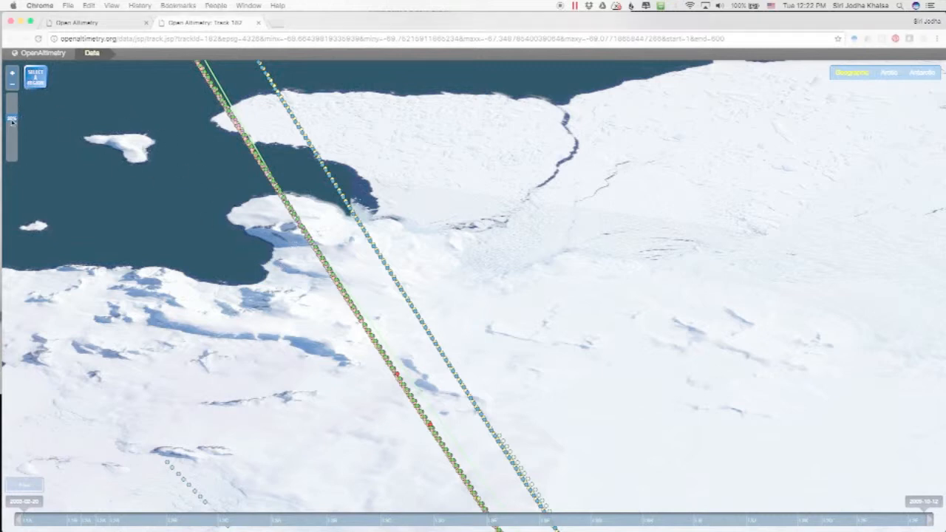
click(12, 74)
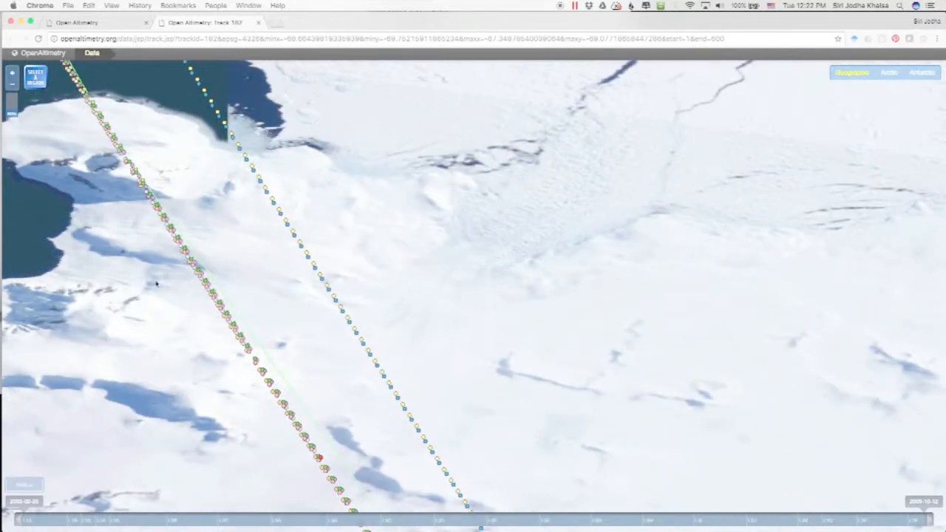
drag(260, 265, 363, 238)
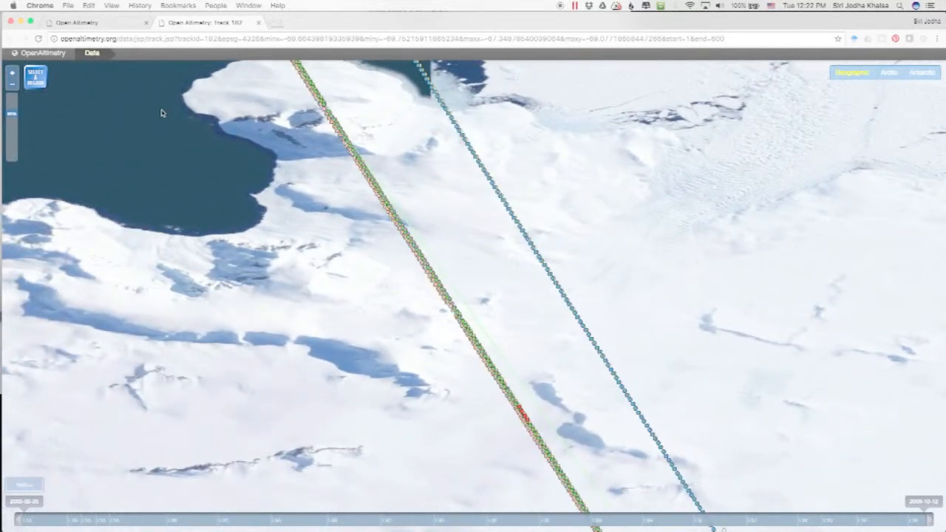
click(13, 74)
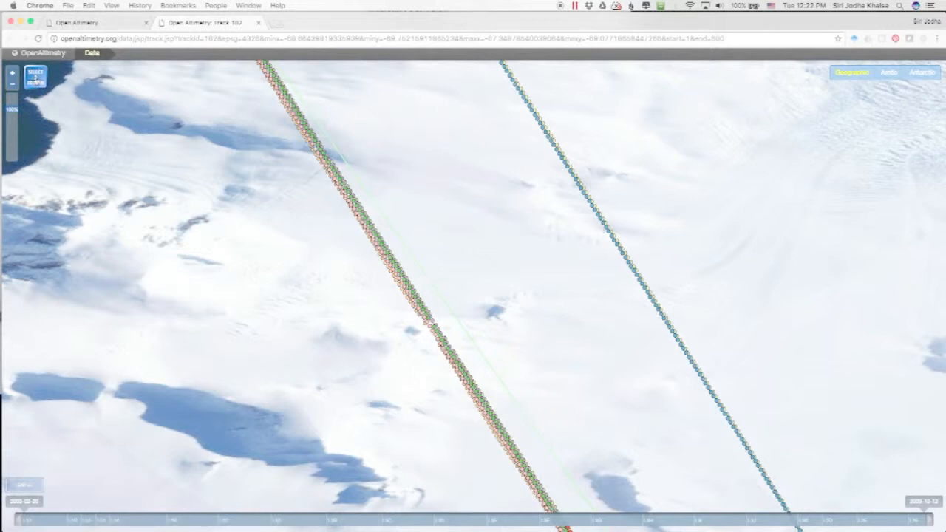
click(36, 78)
drag(351, 242, 467, 338)
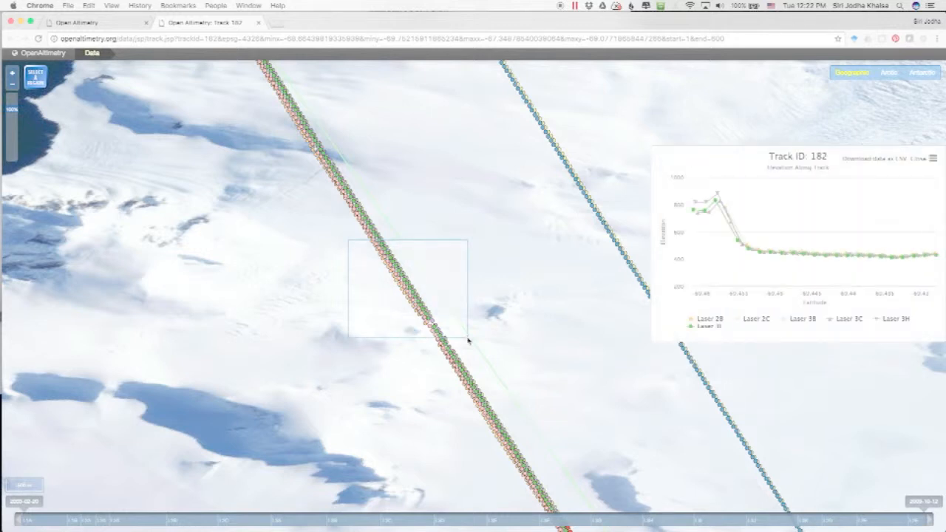
- Examine the flat section of the elevation chart up close, toggling the Laser 2B series, and restore the chart's full range
mouse_move(678, 233)
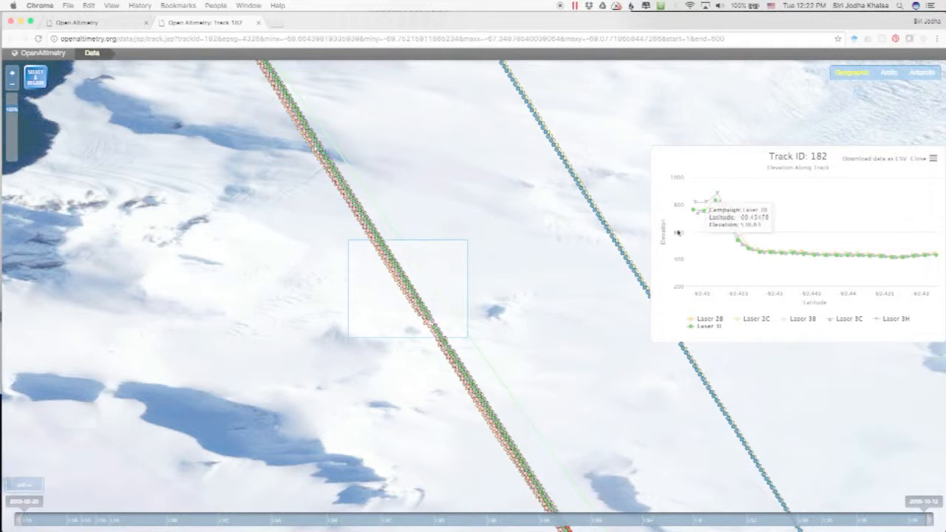
mouse_move(760, 253)
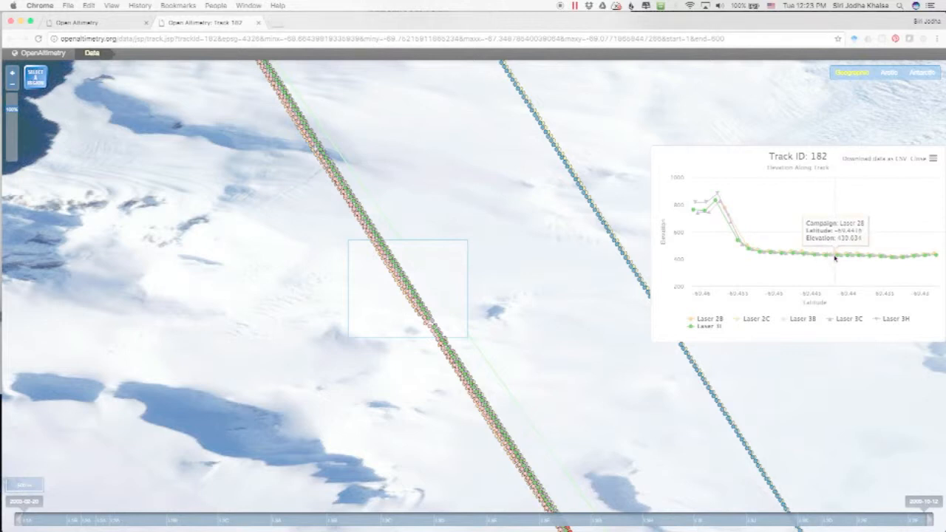
drag(769, 239, 887, 250)
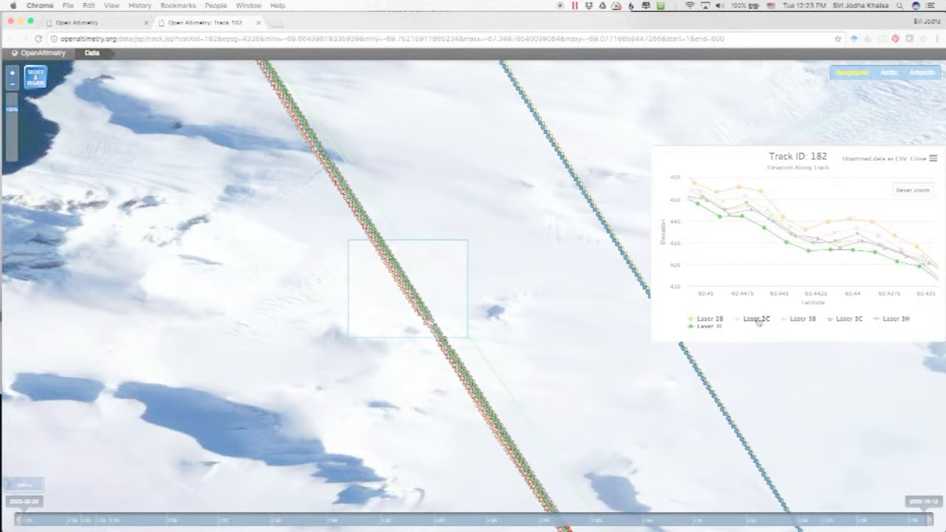
click(710, 319)
click(710, 320)
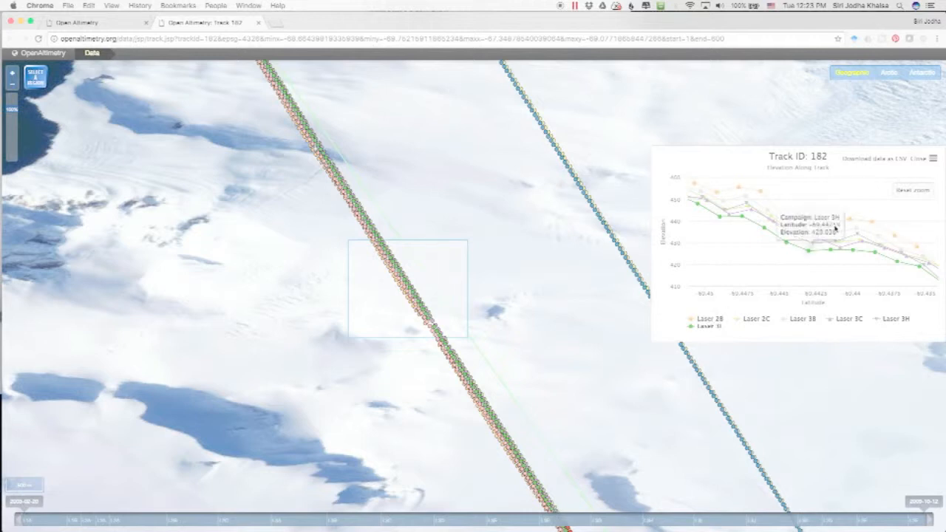
click(913, 190)
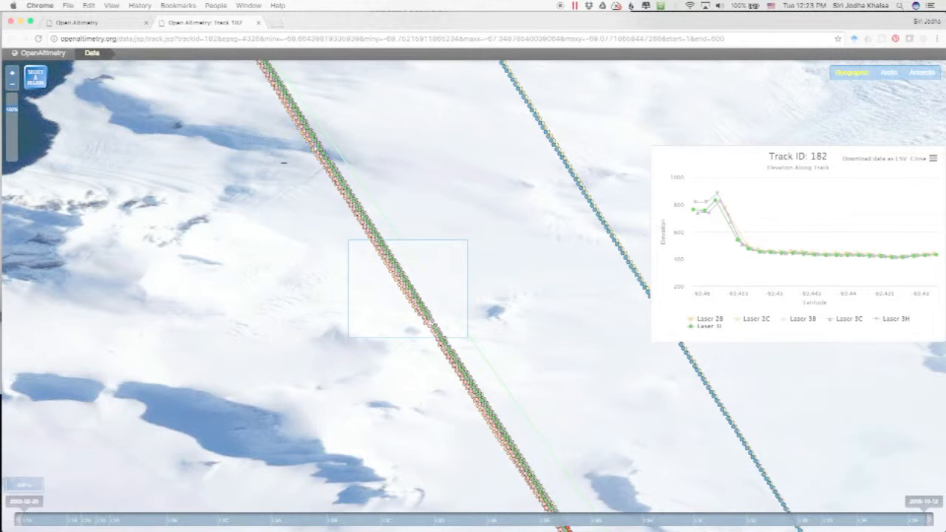
- Plot elevation profiles for two more regions of track 182, one just north of the first and one farther south near latitude -70.2
drag(262, 108, 405, 250)
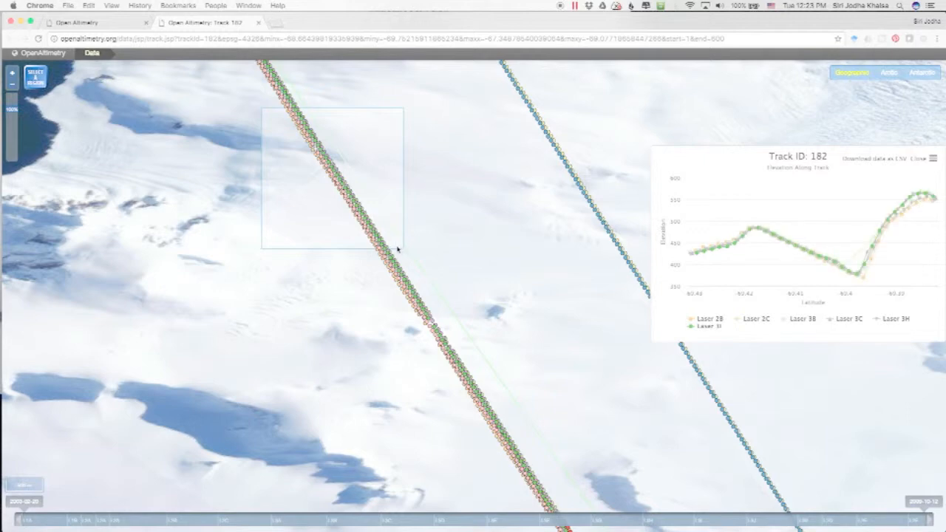
click(12, 84)
click(12, 84)
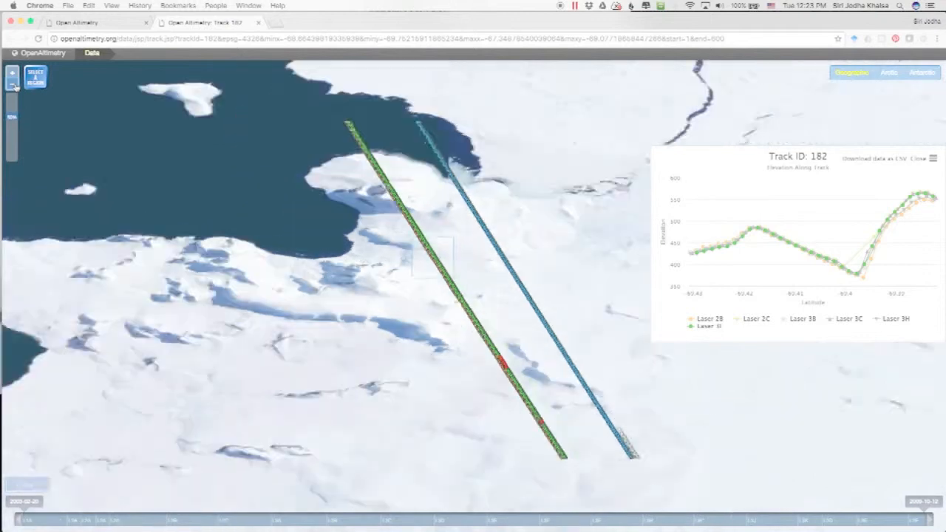
drag(459, 382, 239, 27)
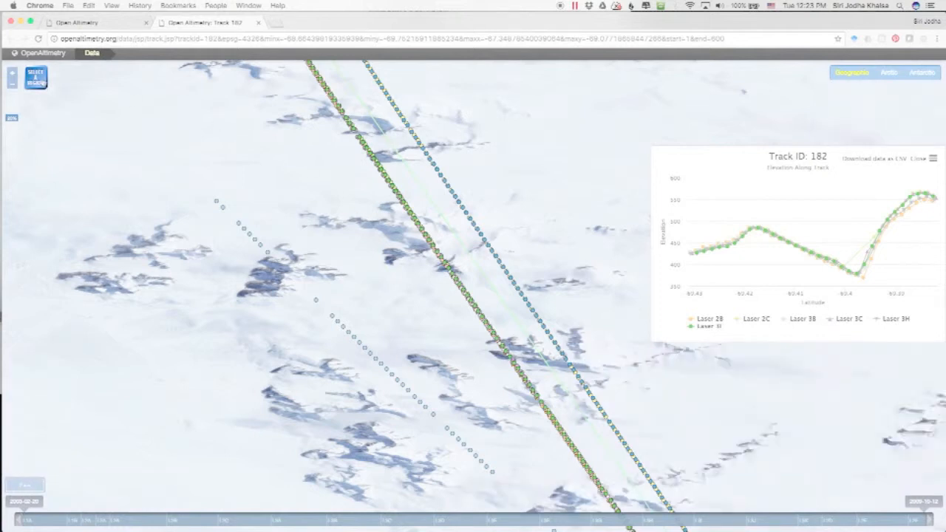
drag(407, 235, 471, 290)
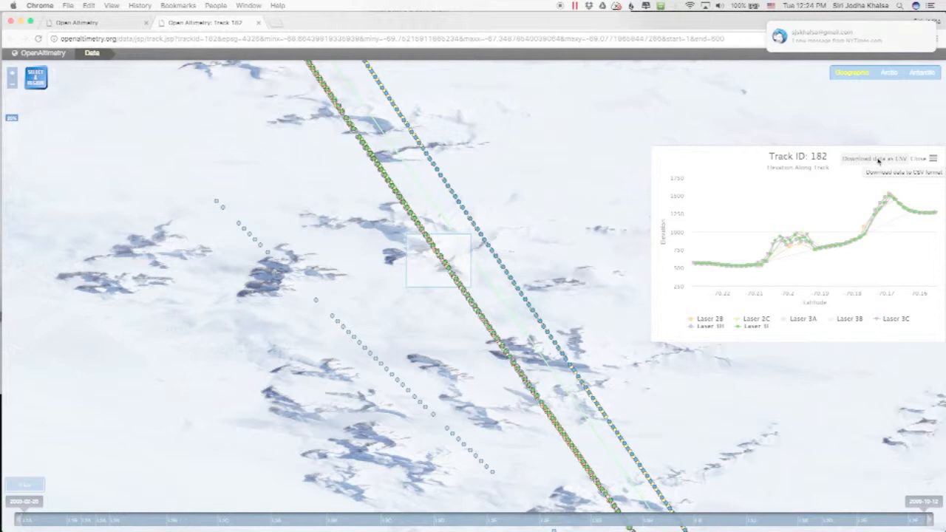
- Download the selected region's elevation data as CSV and its chart as a PNG image
click(878, 160)
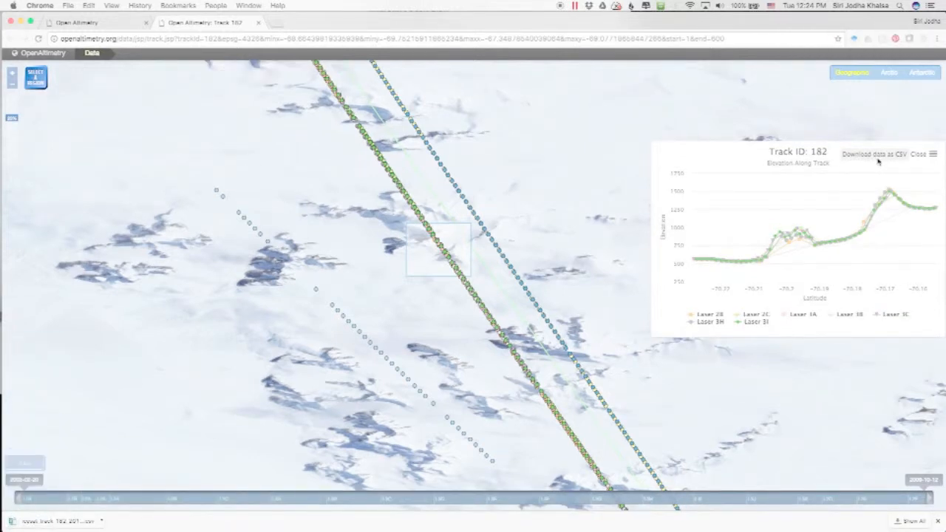
click(934, 154)
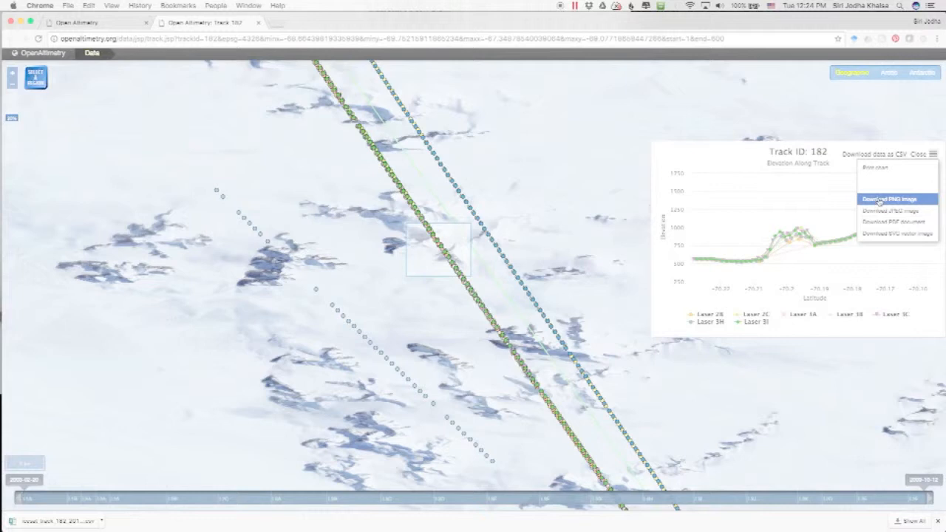
click(879, 199)
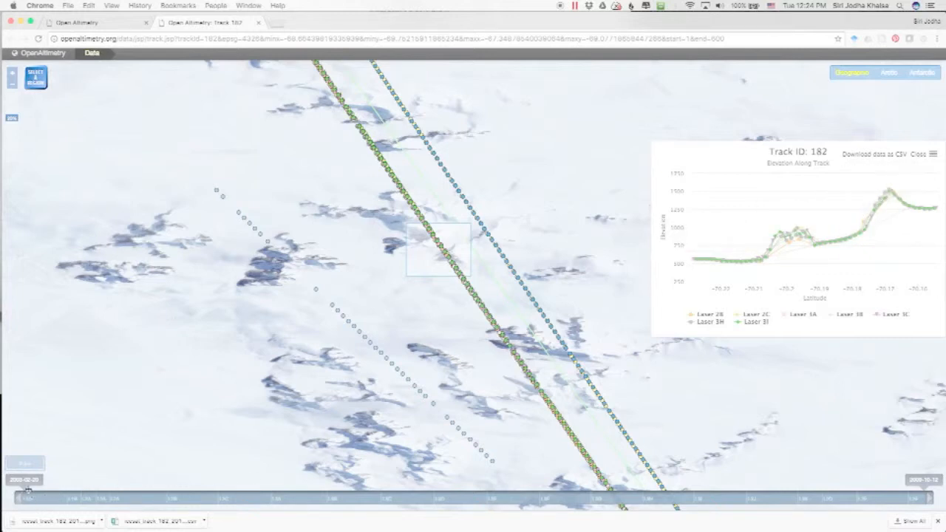
- Narrow the map's time range to the period from 2005-03-08 to 2007-04-02
drag(25, 484, 253, 509)
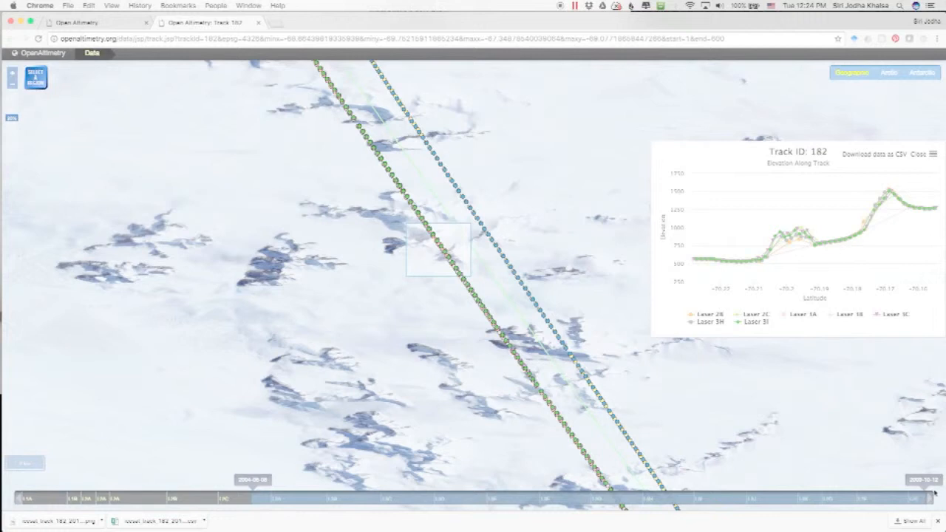
drag(930, 479, 678, 458)
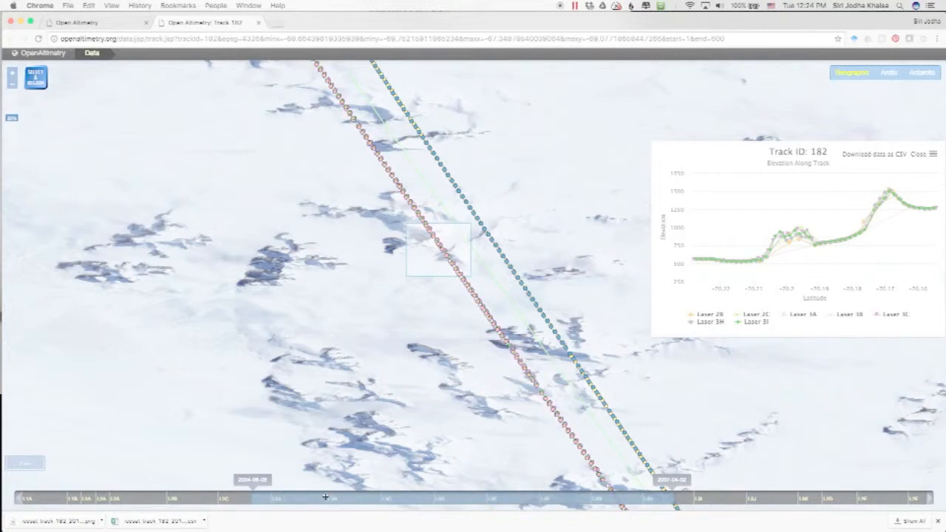
drag(252, 481, 357, 499)
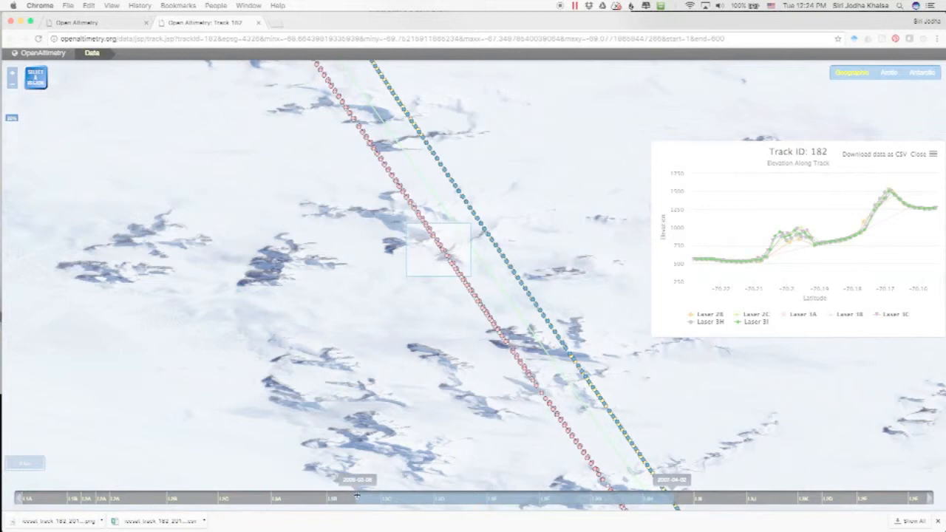